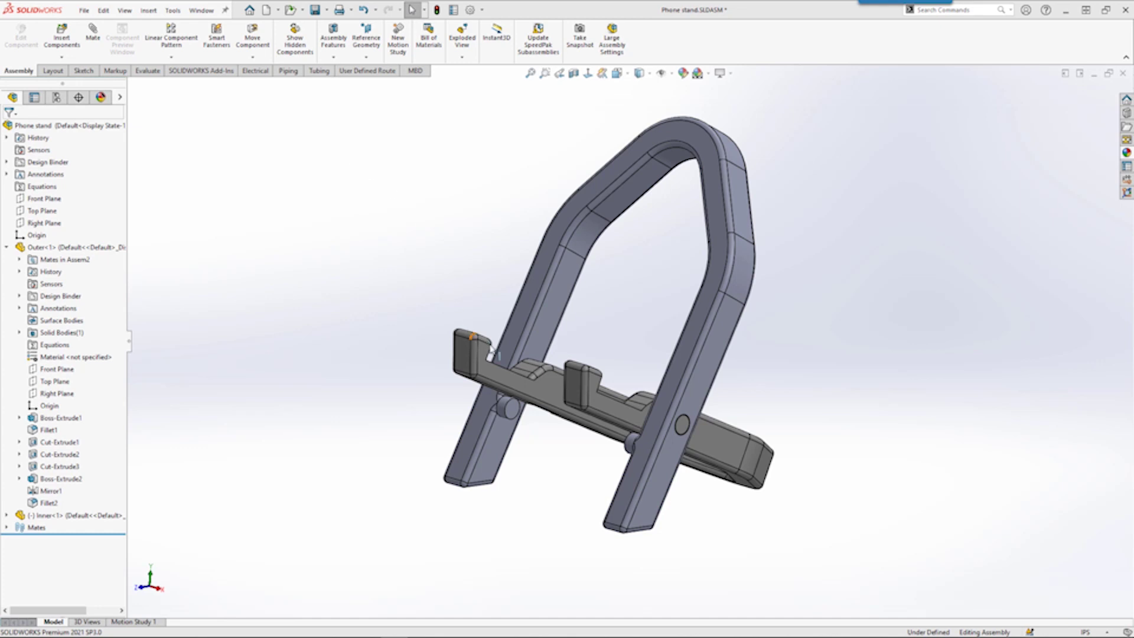
- Examine the phone stand assembly from several angles while swinging the inner arm about its pivot on the outer frame
drag(487, 346, 506, 391)
scroll(508, 393, down, 6)
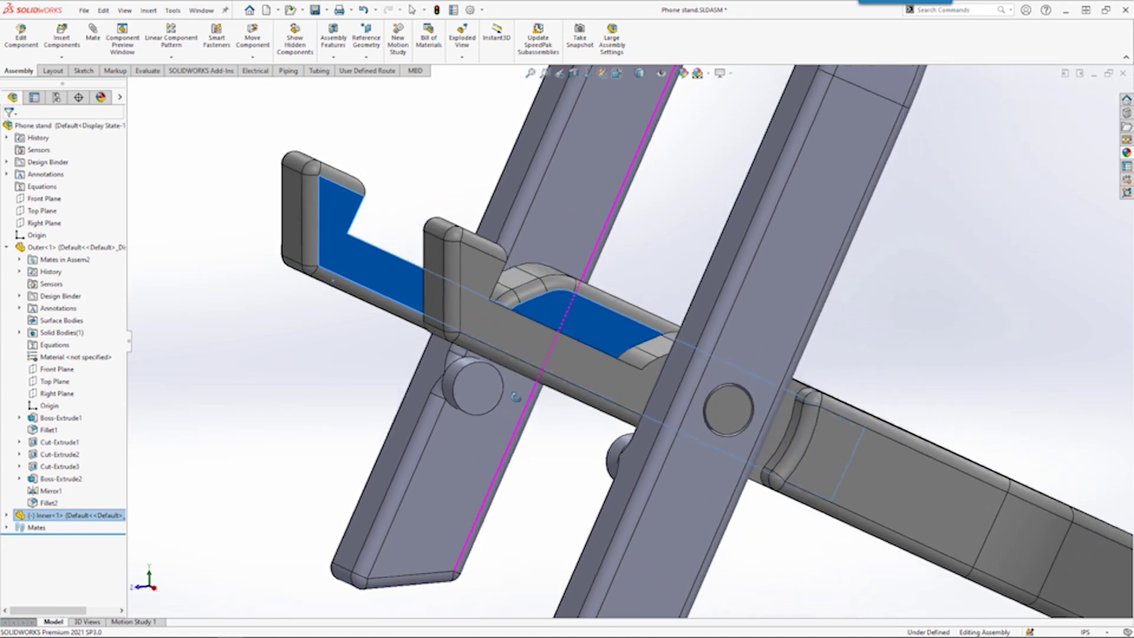
middle_drag(516, 397, 499, 353)
drag(377, 260, 382, 281)
middle_drag(561, 331, 628, 341)
scroll(628, 340, up, 2)
drag(627, 340, 642, 430)
middle_drag(641, 430, 686, 159)
drag(686, 158, 794, 321)
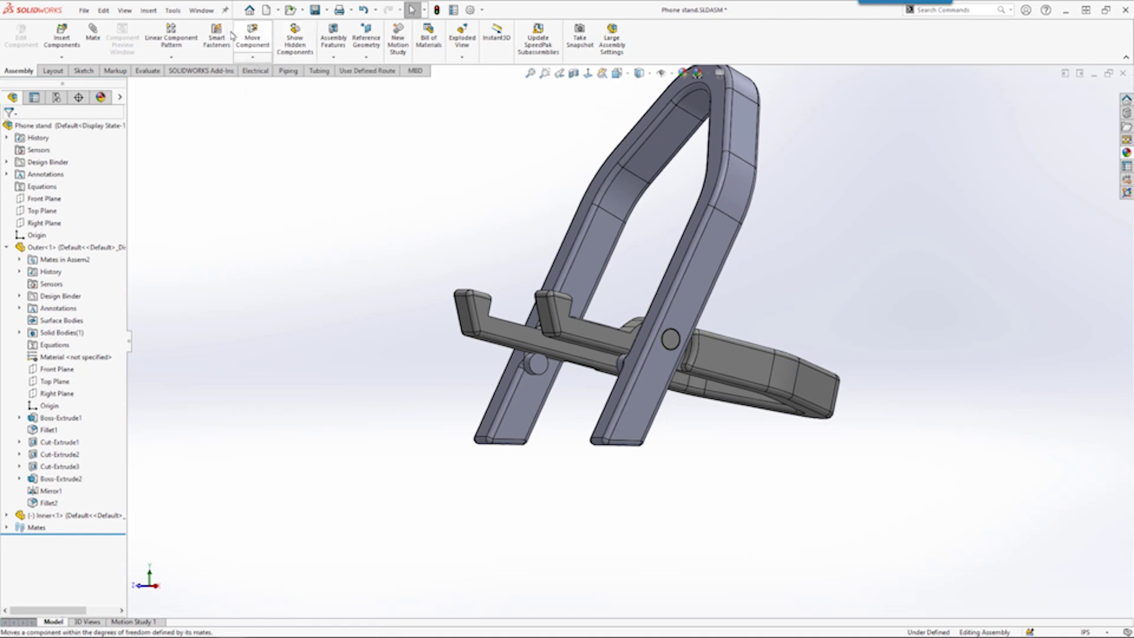
- Open the part file Layout sketch.SLDPRT and start editing its Sketch1
click(290, 11)
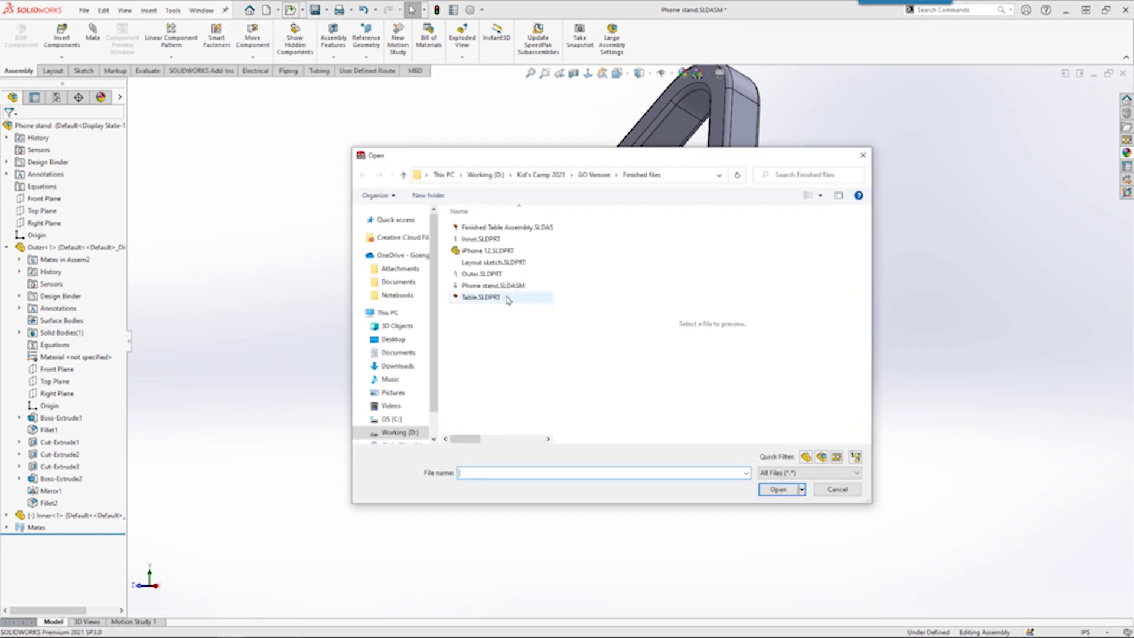
double_click(471, 264)
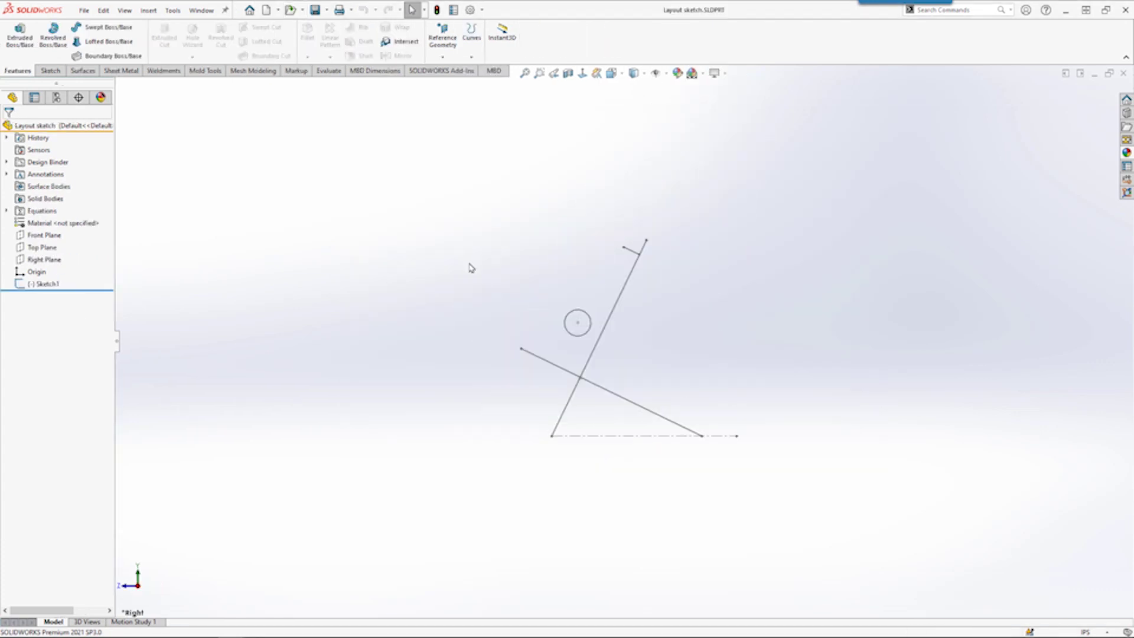
click(34, 285)
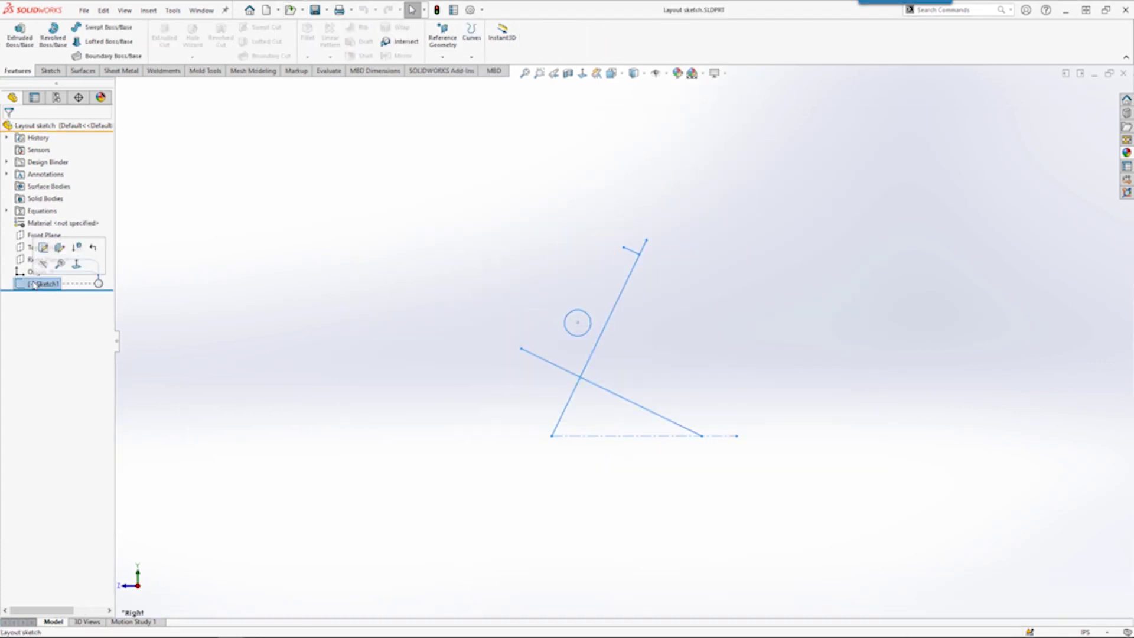
click(43, 248)
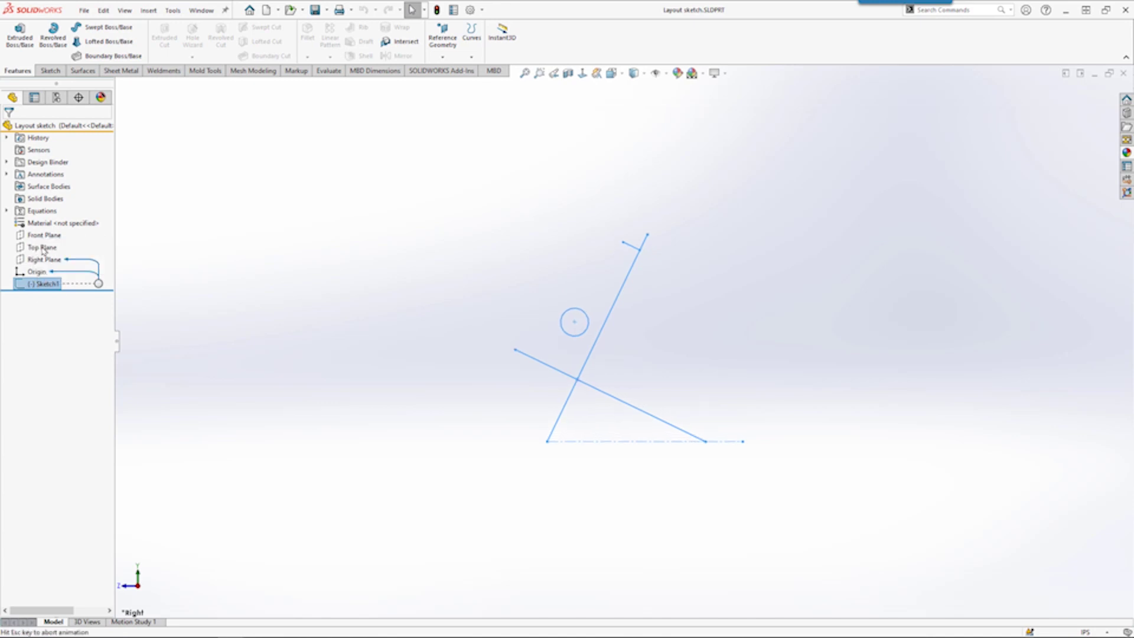
scroll(674, 316, up, 2)
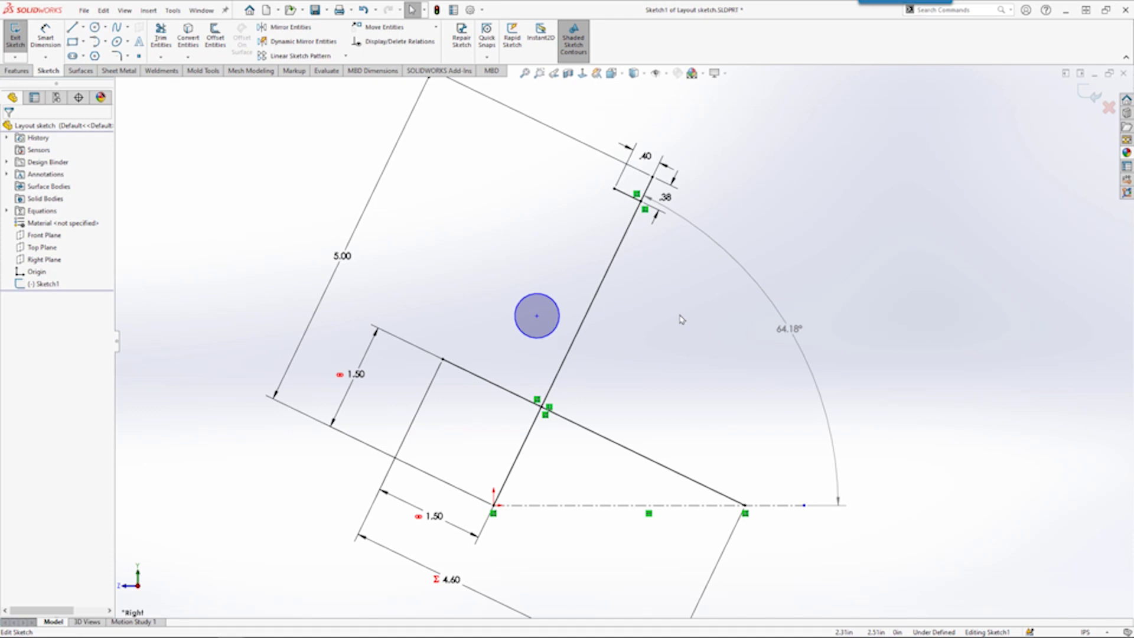
- Delete the relation that links the directions of the two crossing lines, and swing the long line down to about 43.6°
click(549, 407)
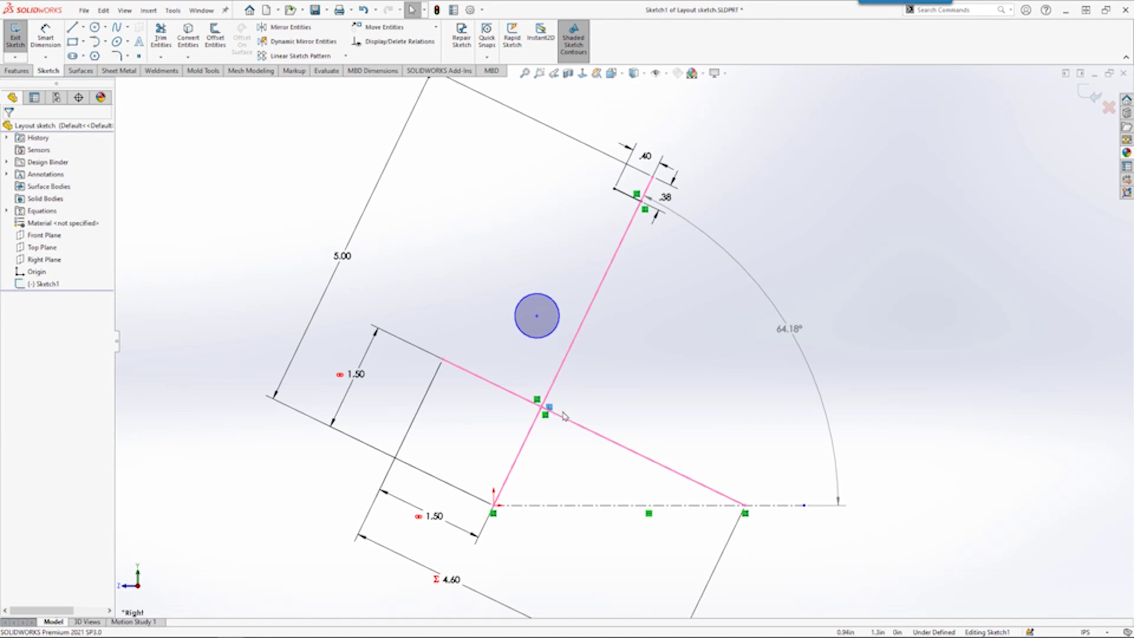
key(Delete)
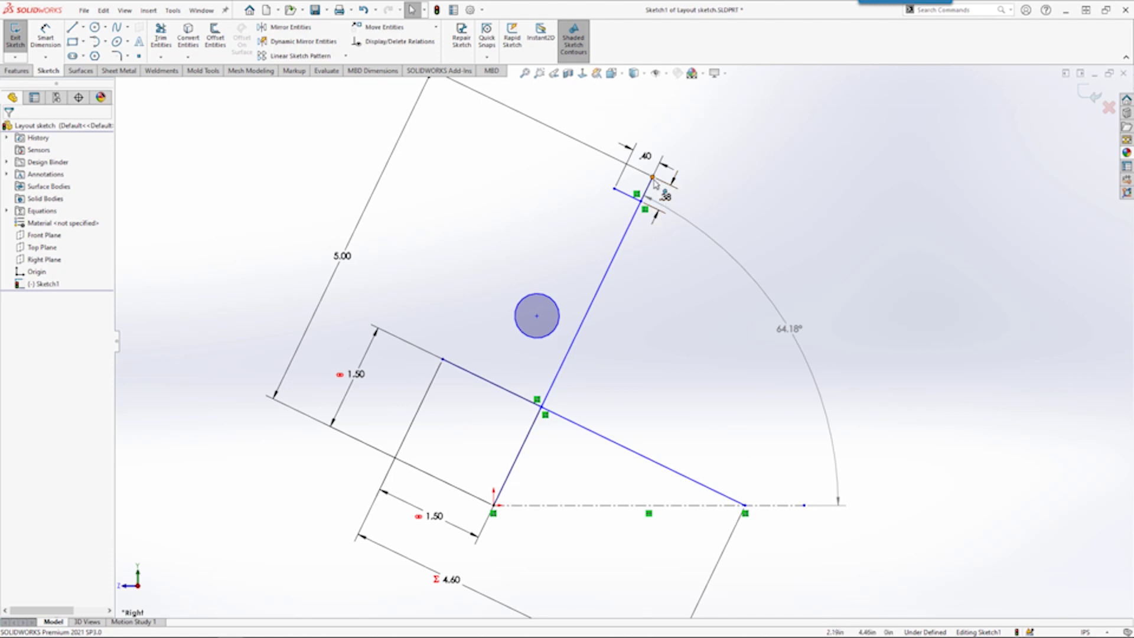
mouse_move(652, 178)
mouse_down()
mouse_move(751, 295)
mouse_move(603, 182)
mouse_move(741, 269)
mouse_move(788, 352)
mouse_move(800, 443)
mouse_move(768, 295)
mouse_move(698, 306)
mouse_move(812, 406)
mouse_move(804, 472)
mouse_move(823, 470)
mouse_move(772, 273)
mouse_move(689, 331)
mouse_move(695, 338)
mouse_up()
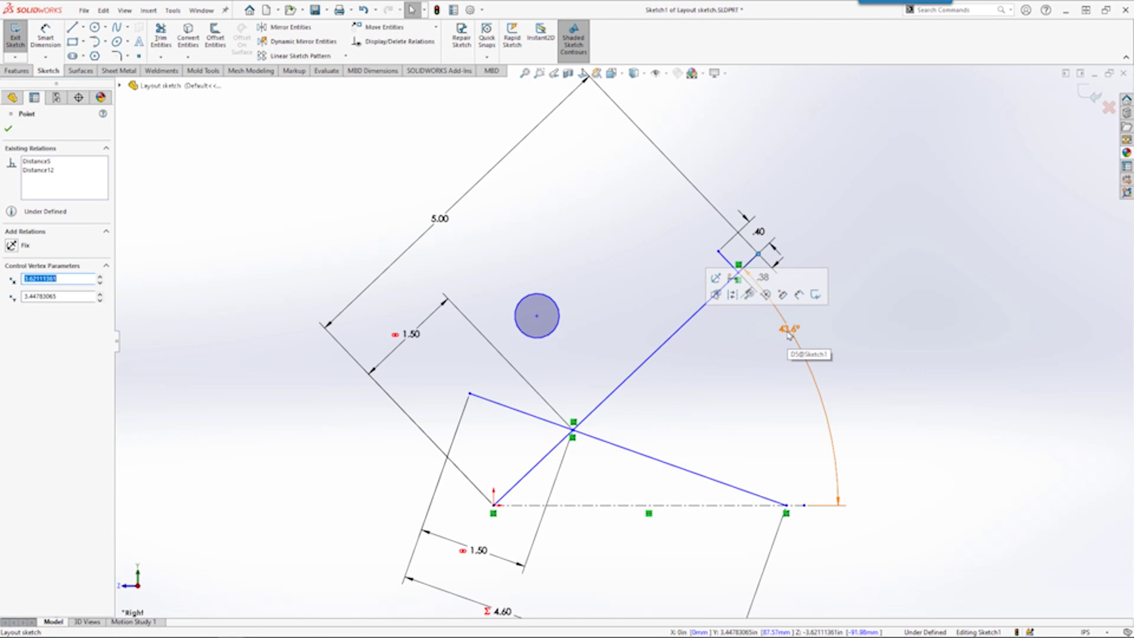
- Move the angle dimension farther out, and test the folding motion by lowering the long line nearly flat and raising it to about 67.7°
drag(789, 338, 862, 299)
click(852, 338)
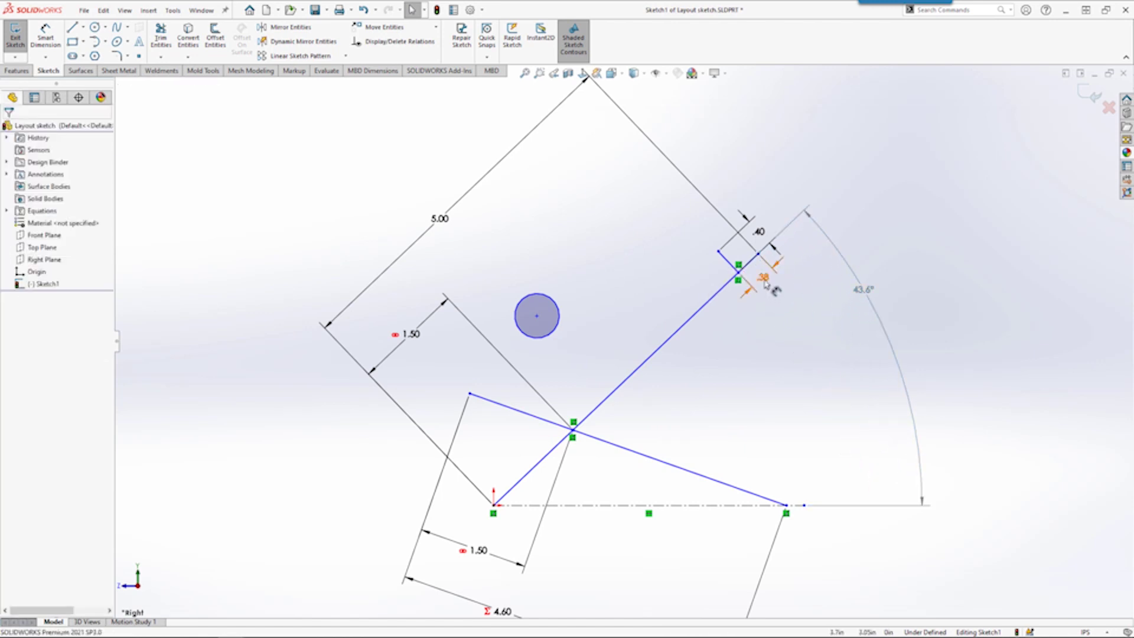
drag(758, 253, 791, 301)
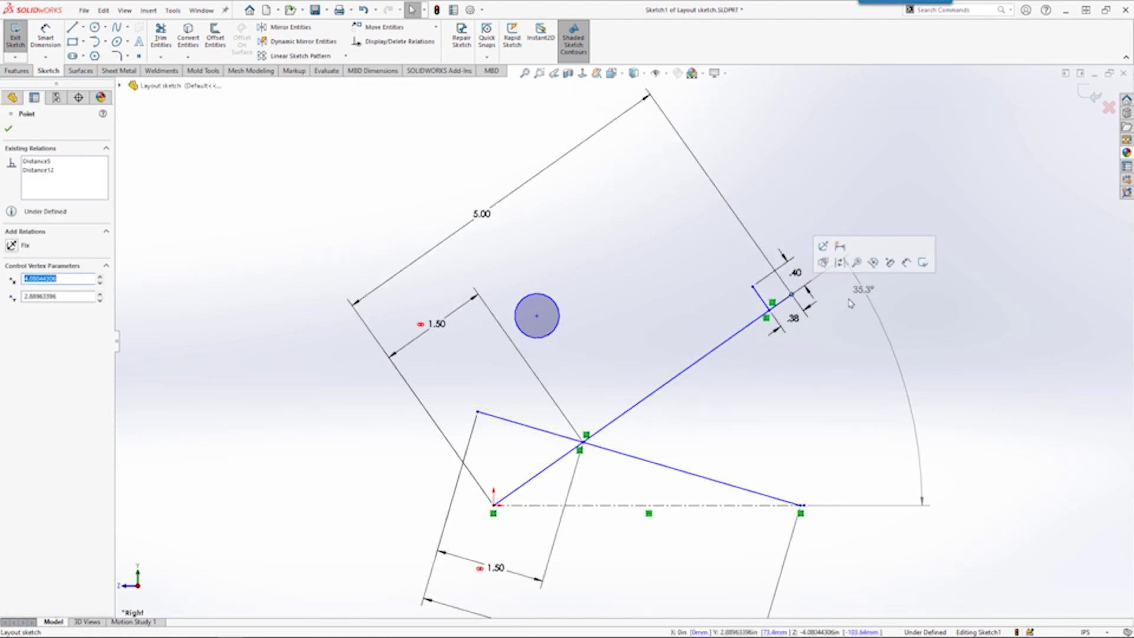
mouse_move(792, 300)
mouse_down()
mouse_move(794, 339)
mouse_move(833, 433)
mouse_move(869, 485)
mouse_move(850, 505)
mouse_move(808, 378)
mouse_up()
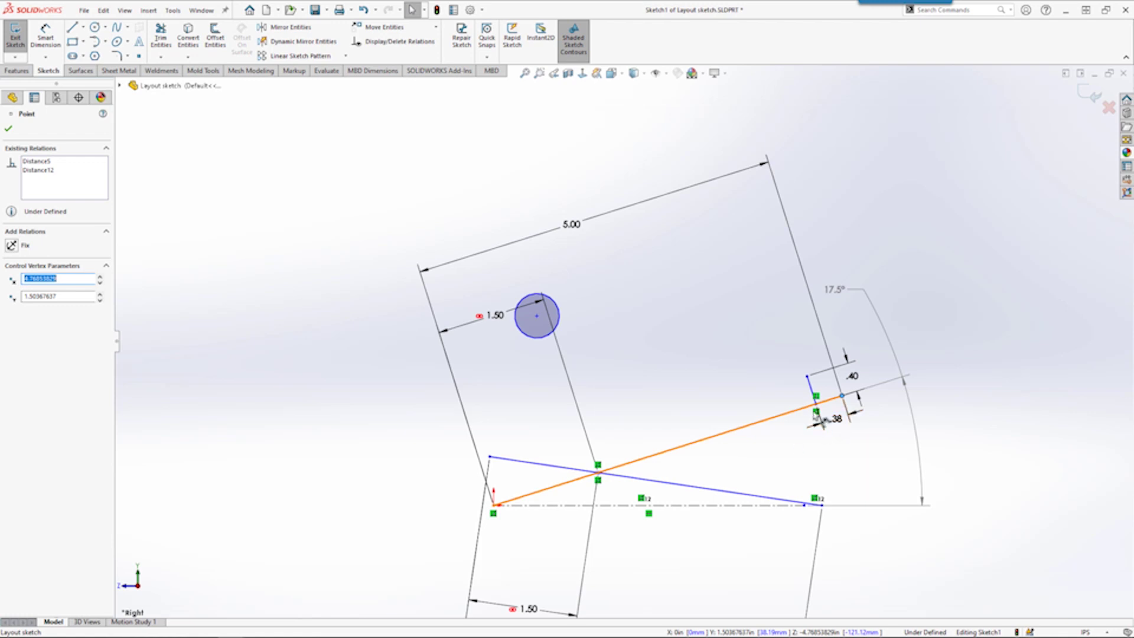
drag(844, 400, 874, 510)
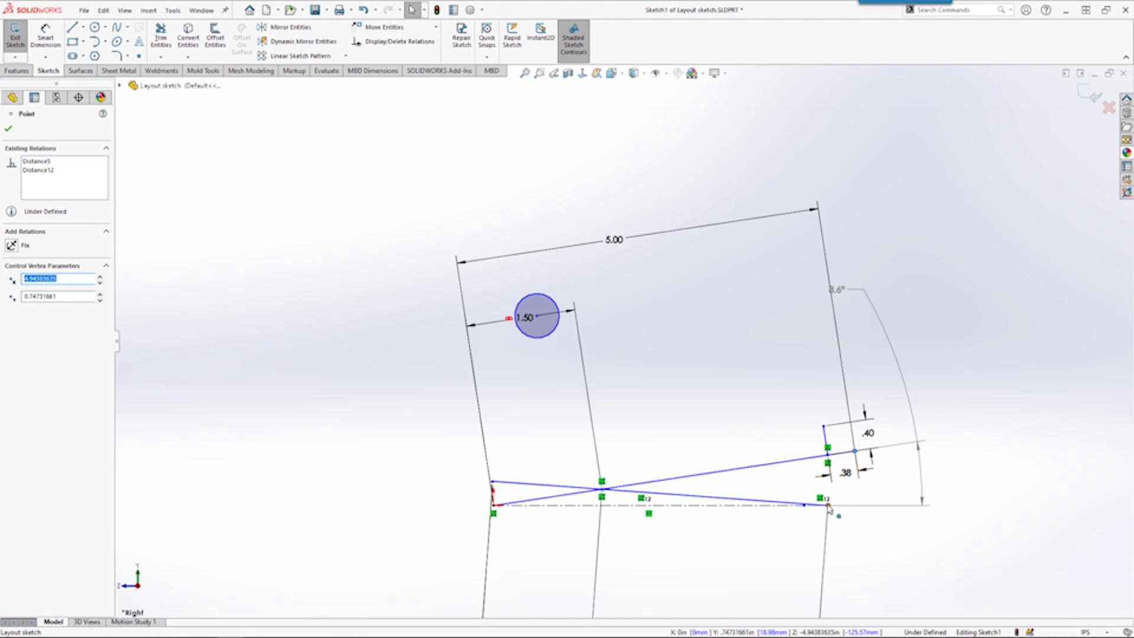
mouse_move(854, 455)
mouse_down()
mouse_move(663, 193)
mouse_move(709, 271)
mouse_move(613, 222)
mouse_up()
scroll(618, 348, up, 3)
scroll(625, 398, down, 1)
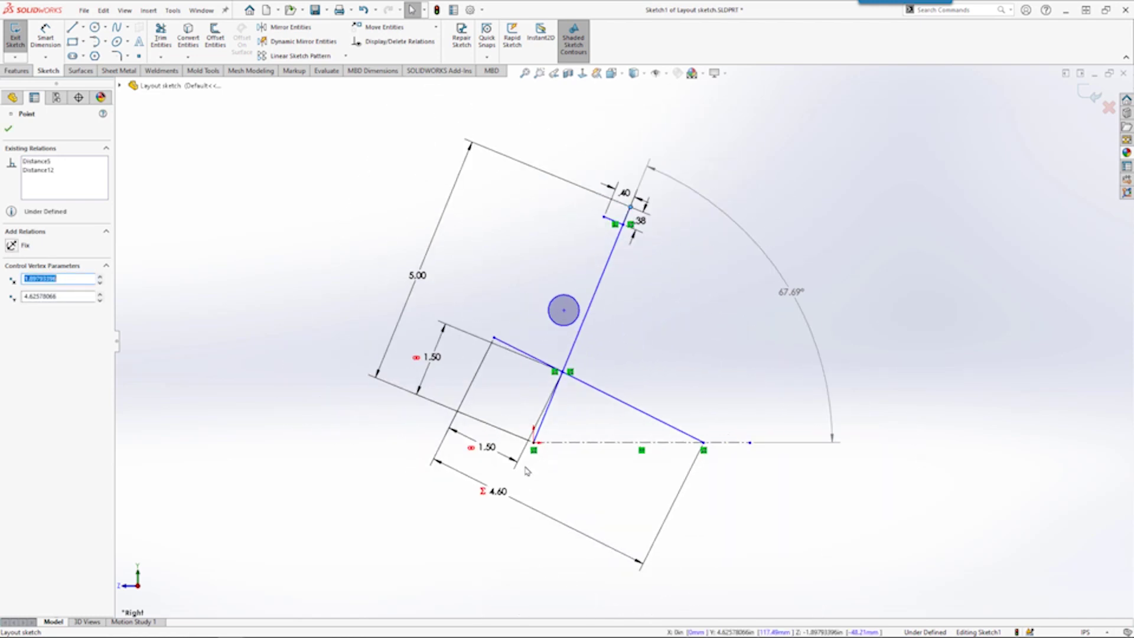
- Inspect the two linked 1.50 in pivot dimensions and the equation driving the shorter arm's overall length
scroll(527, 469, down, 2)
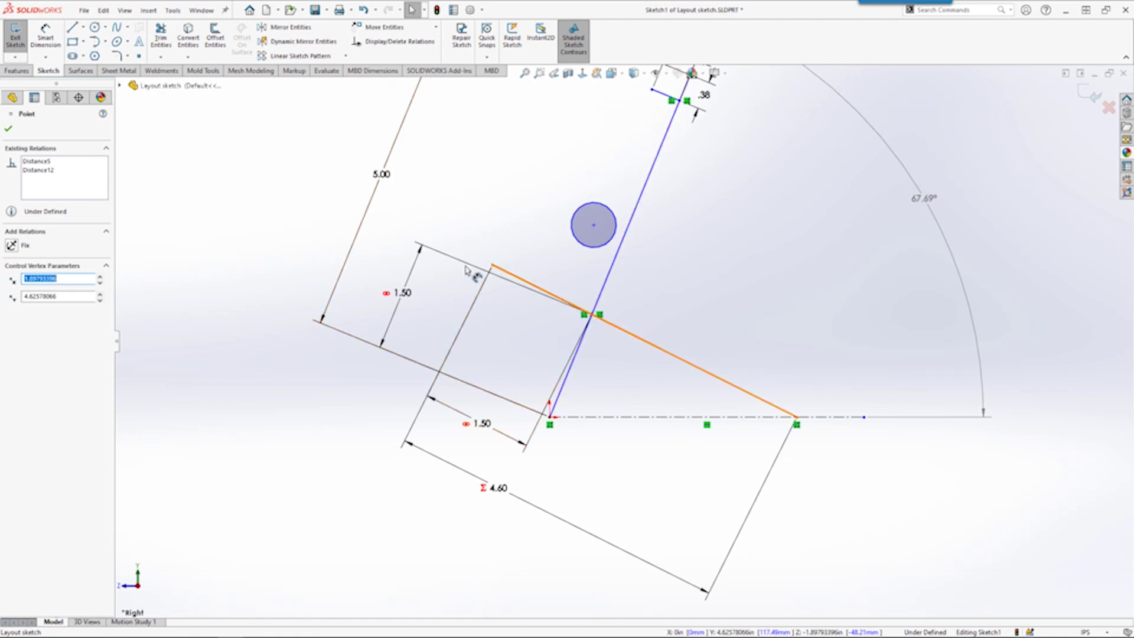
click(416, 296)
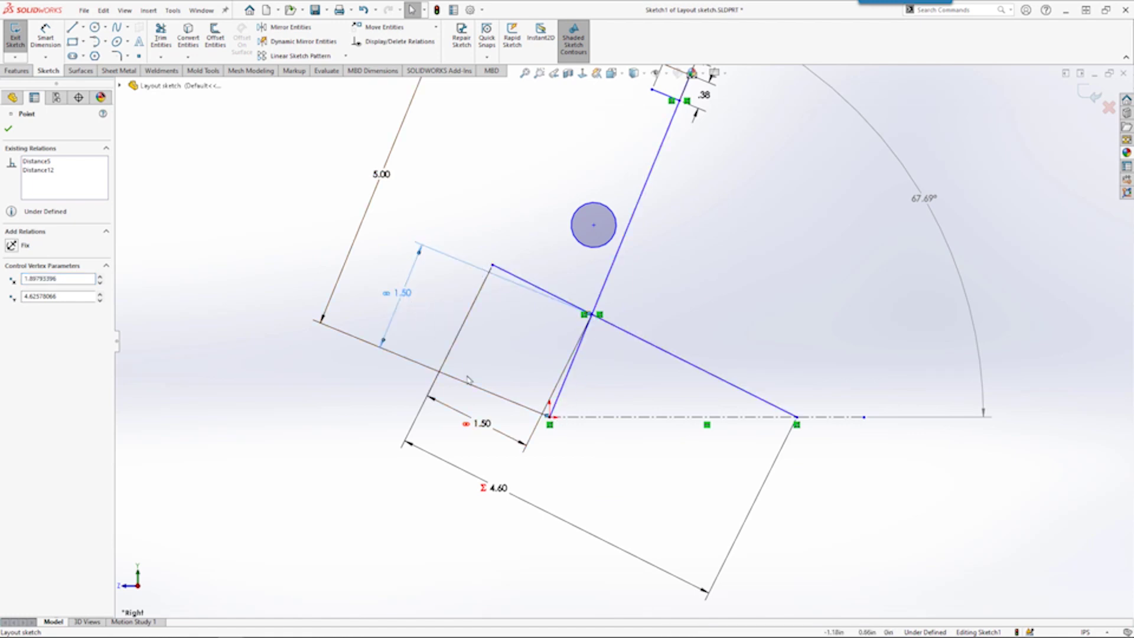
click(483, 425)
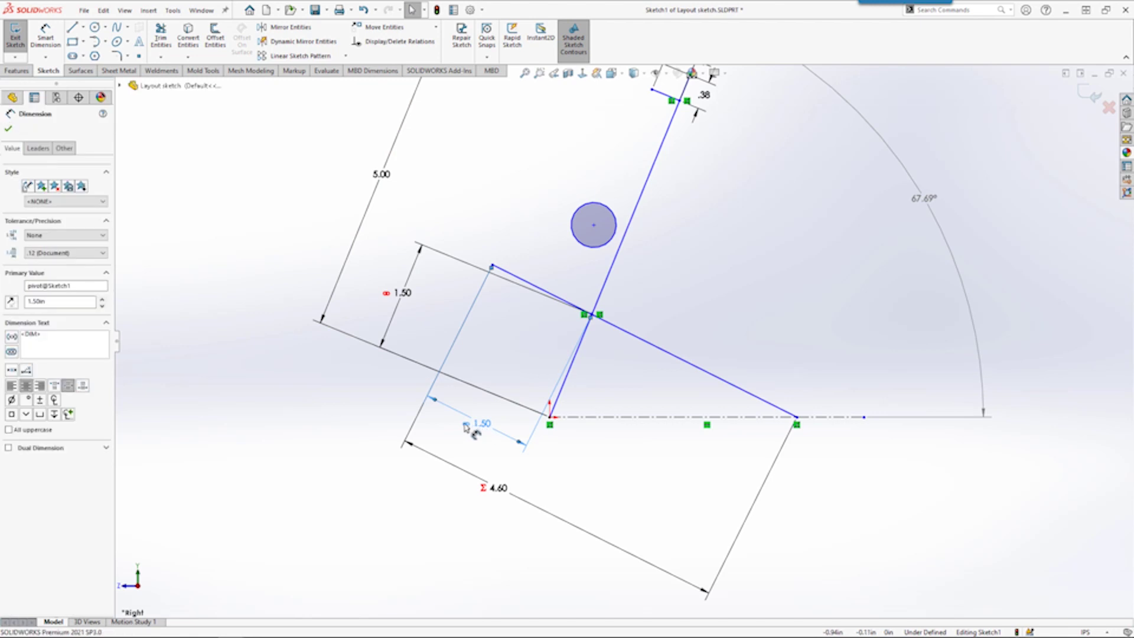
click(393, 443)
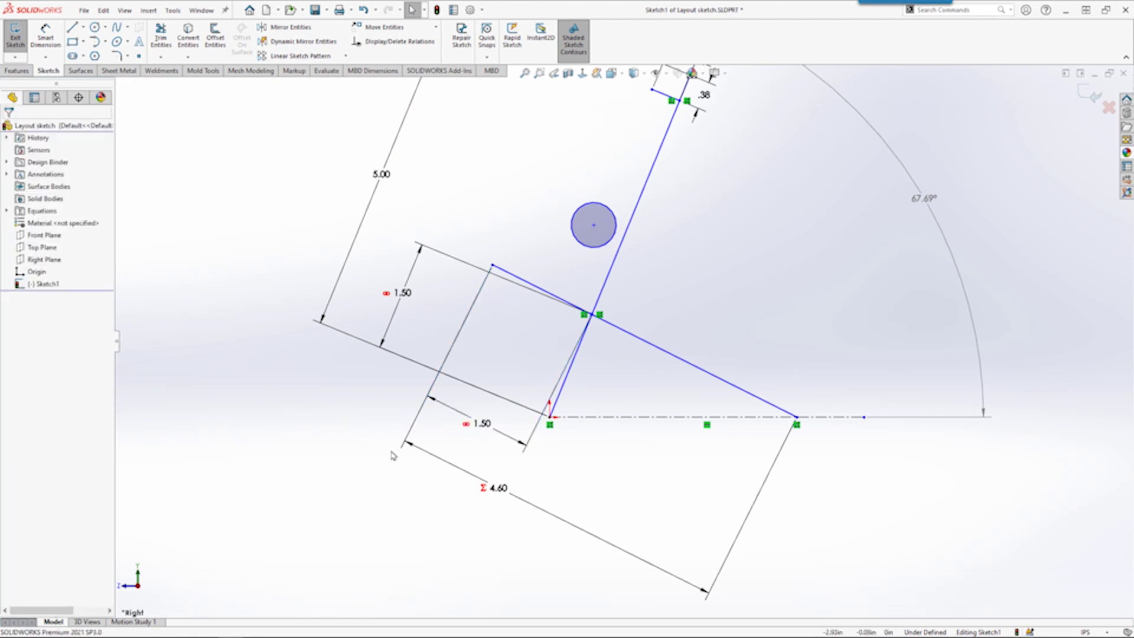
double_click(499, 492)
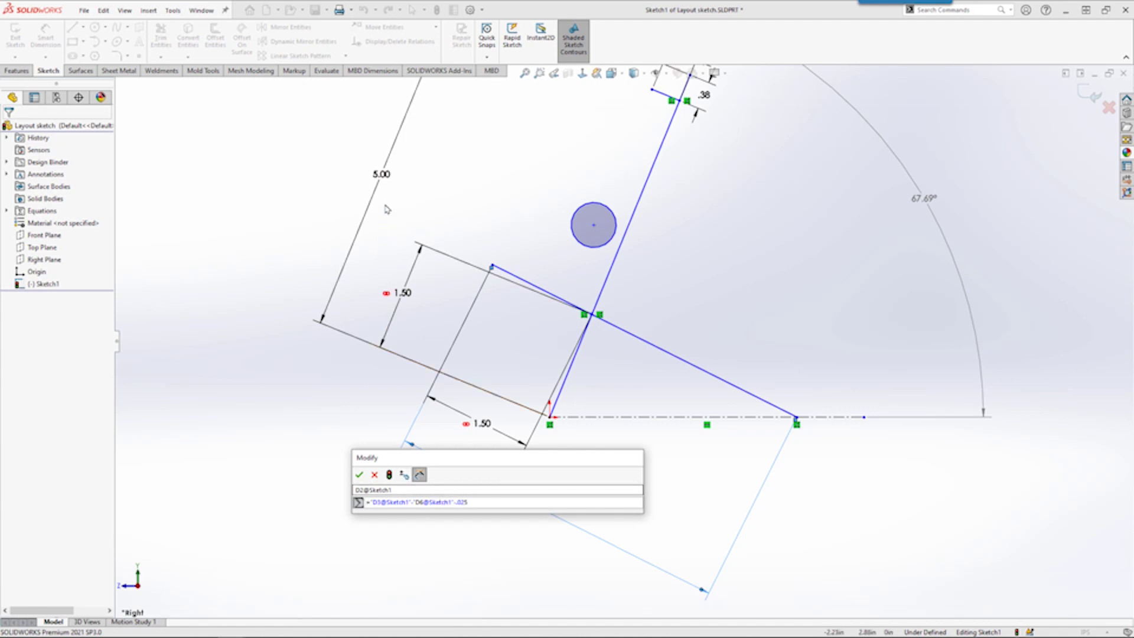
click(361, 474)
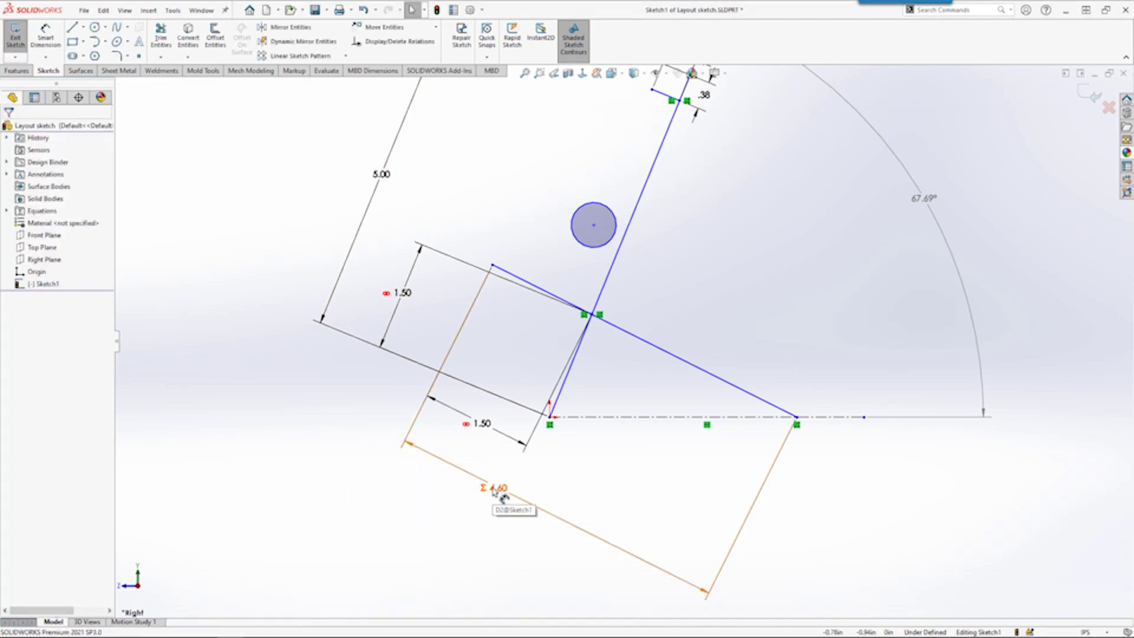
scroll(583, 374, up, 2)
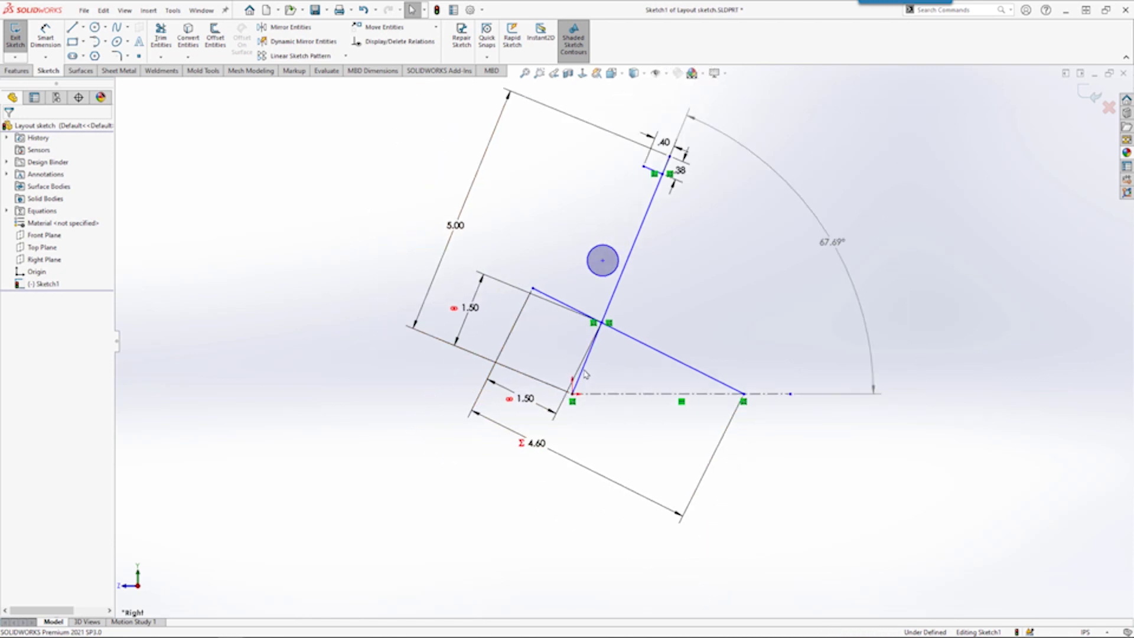
- Set the long line's length to 7 in and swing its upper end to an angle of about 66.8°
double_click(459, 229)
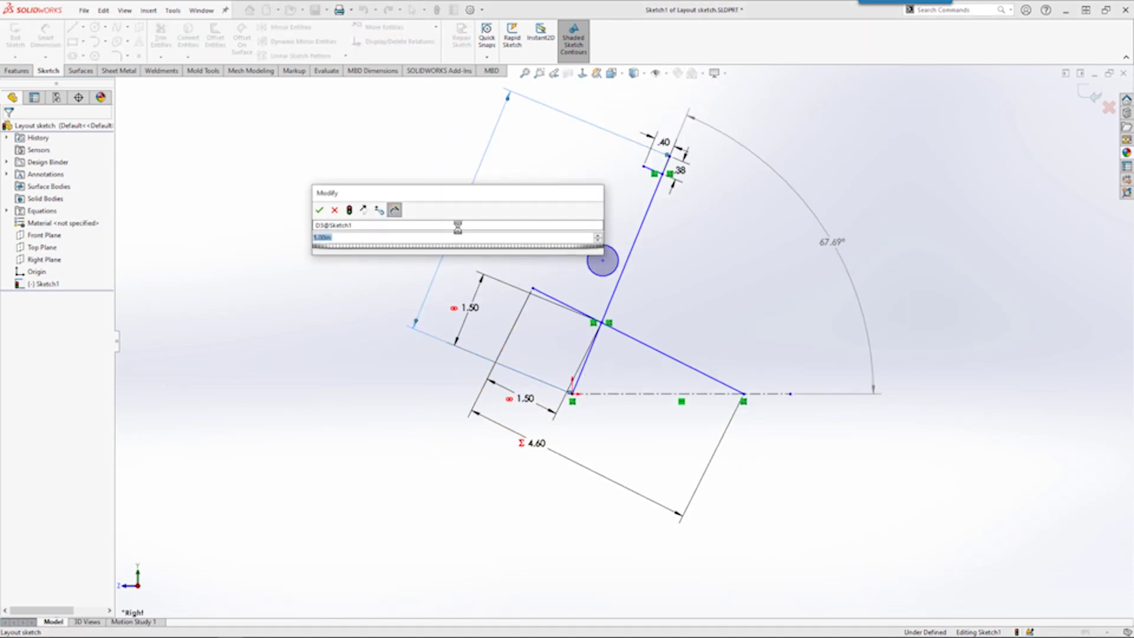
text(7)
key(Return)
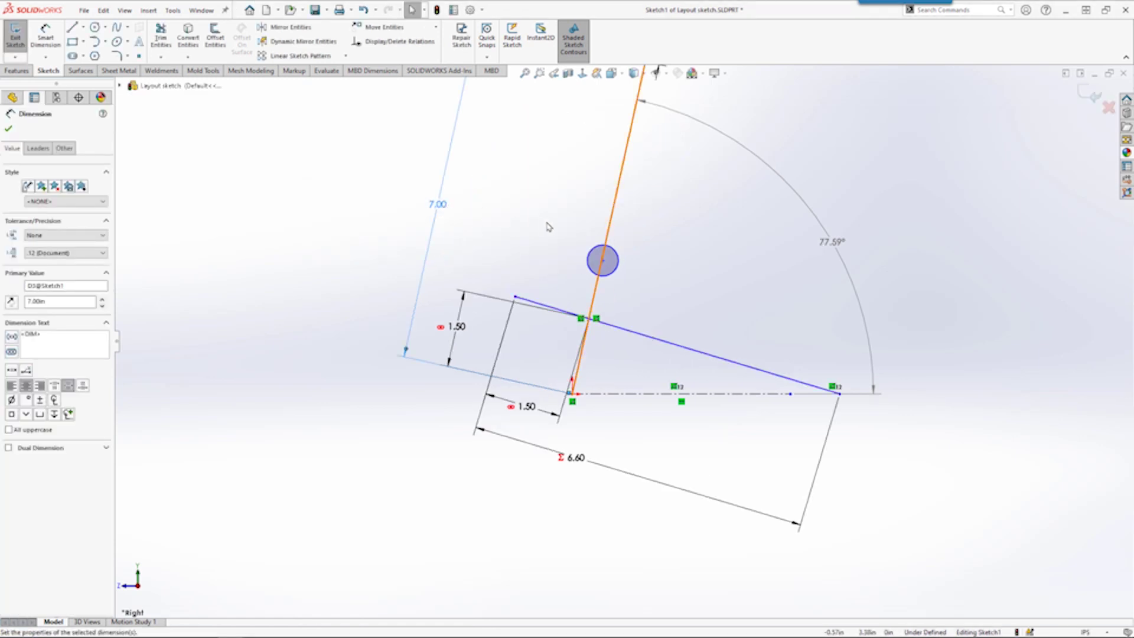
scroll(578, 233, up, 3)
scroll(578, 233, down, 2)
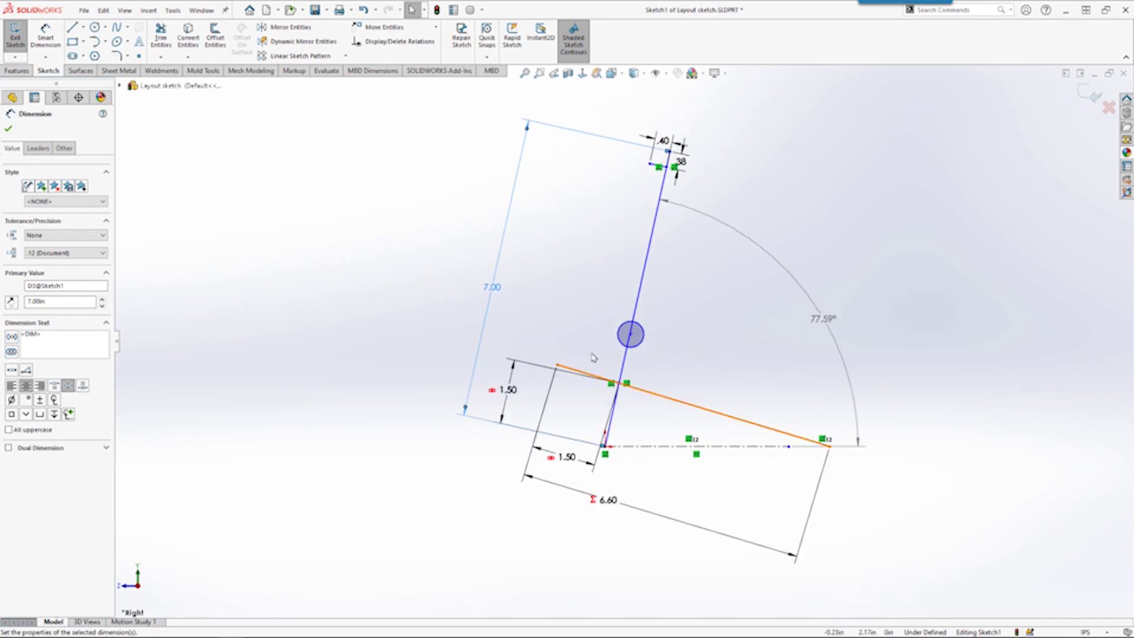
mouse_move(668, 152)
mouse_down()
mouse_move(707, 174)
mouse_move(874, 342)
mouse_move(922, 453)
mouse_move(800, 273)
mouse_move(720, 185)
mouse_move(723, 169)
mouse_up()
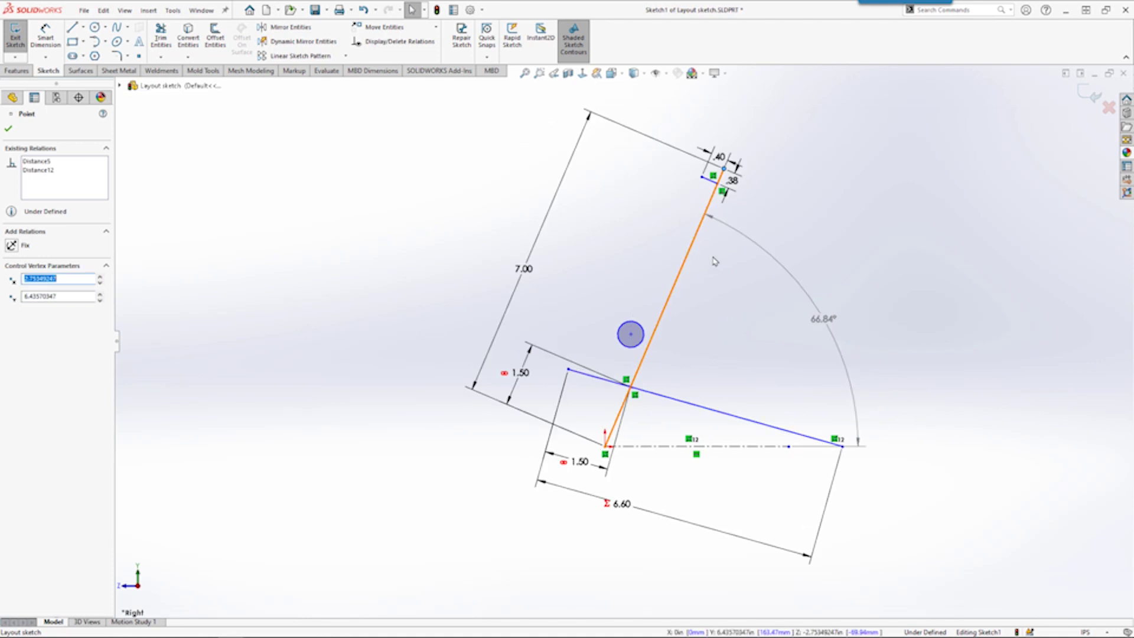
- Set the linked pivot distance on both crossing lines to 2.5 in and rebuild the sketch
scroll(603, 454, down, 2)
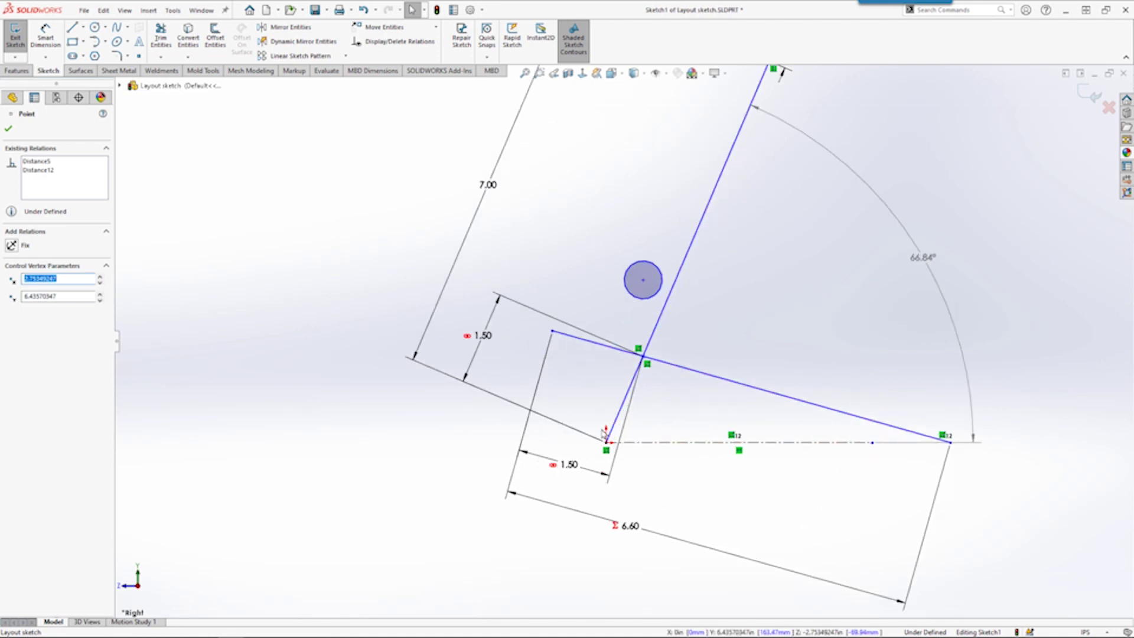
double_click(568, 464)
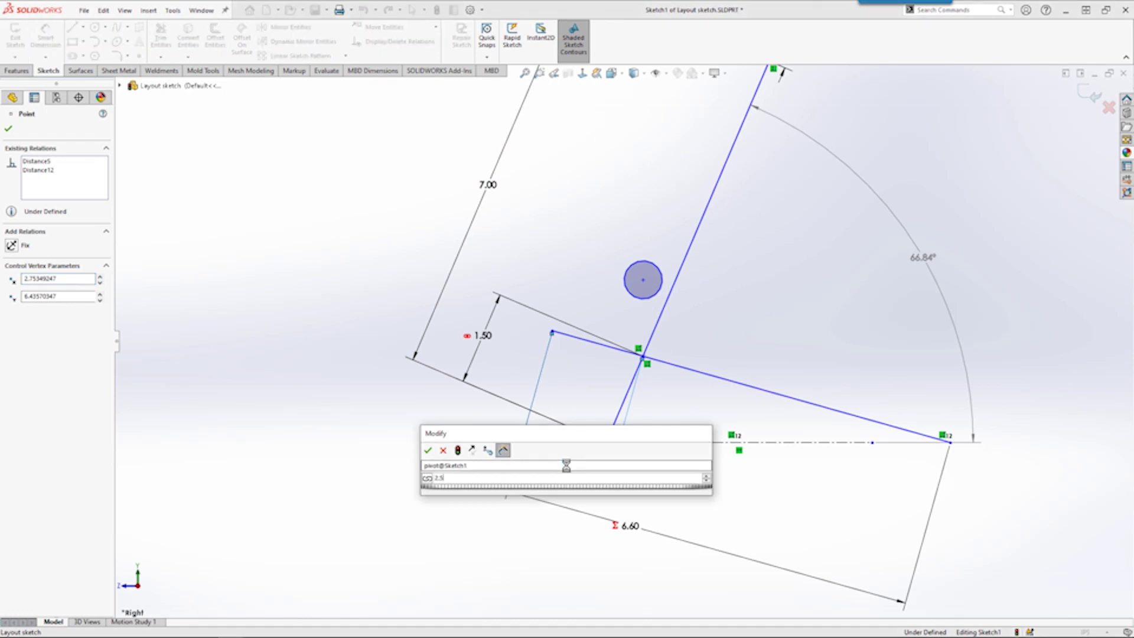
text(2.5)
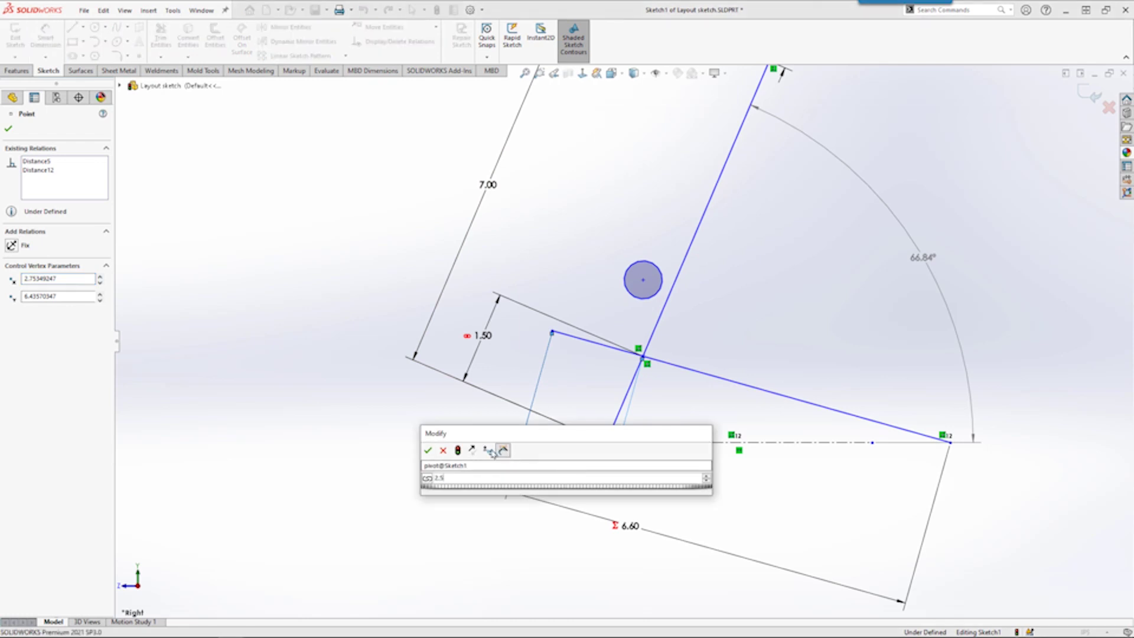
click(458, 450)
click(428, 451)
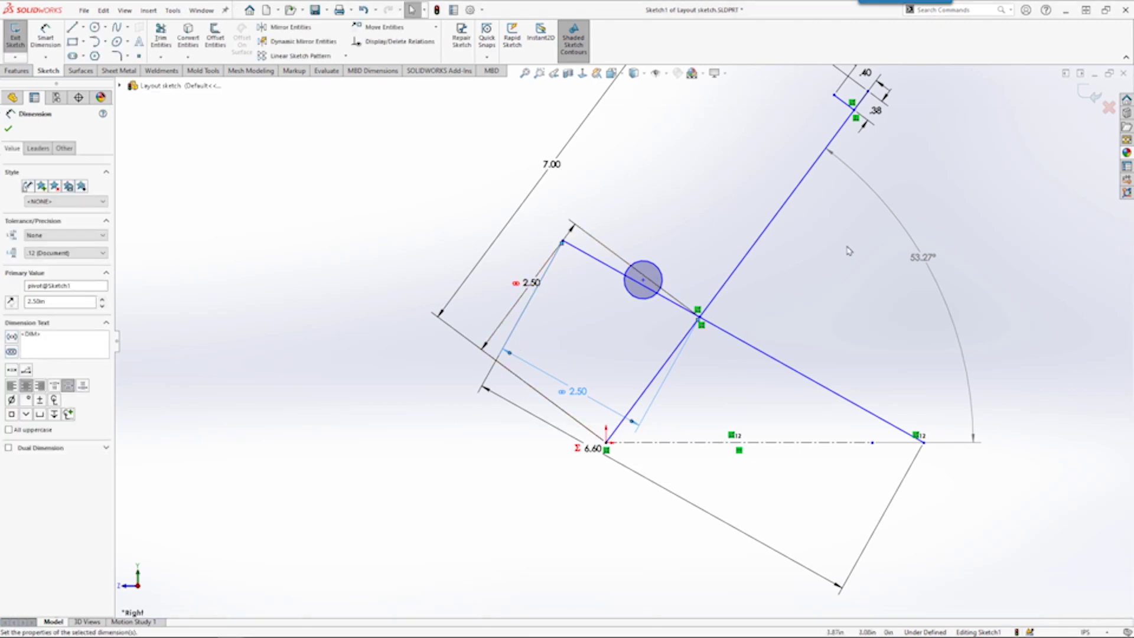
- Swing the long line to about 56.8° and move the circle up, clear of the shorter arm
drag(854, 116, 779, 182)
drag(643, 280, 702, 232)
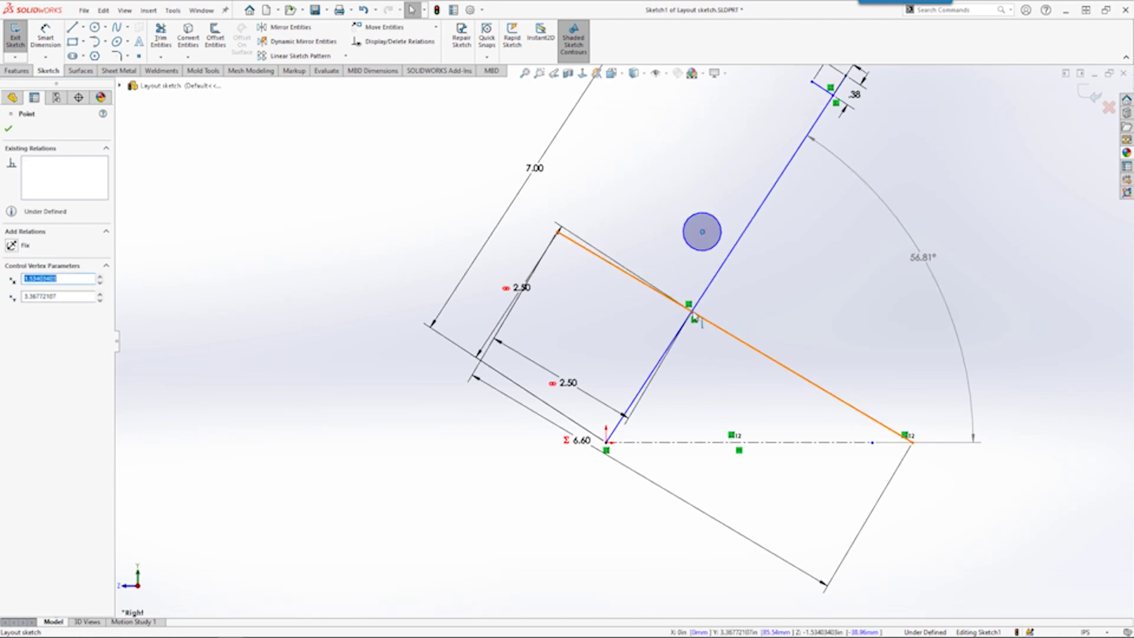
key(f)
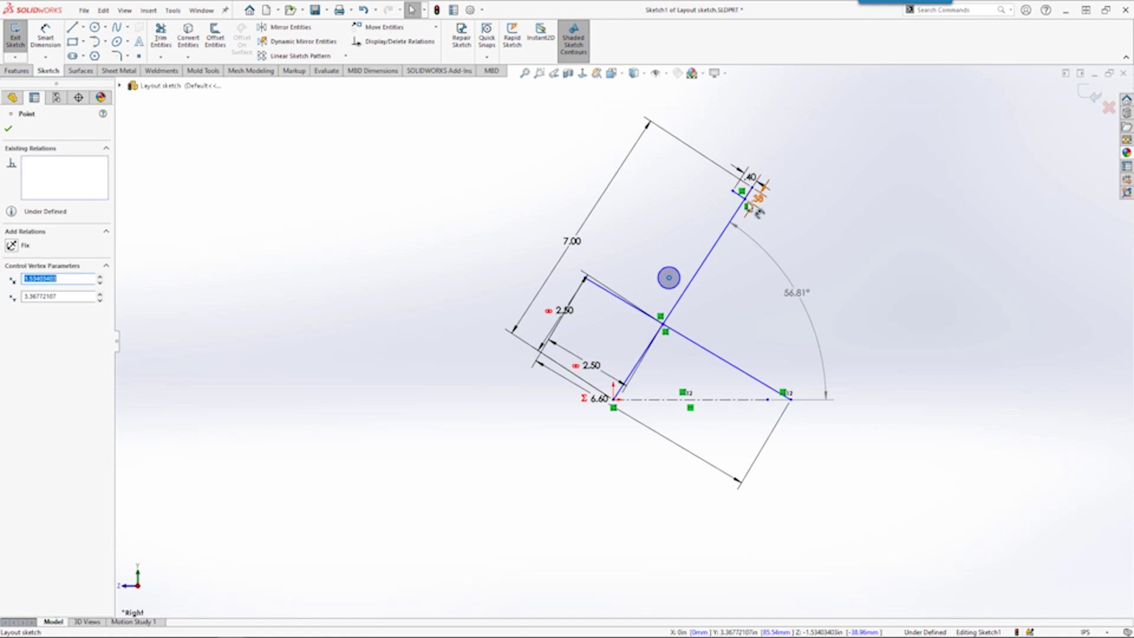
- Lower the long line to an angle of about 45° and exit the sketch
drag(755, 195, 785, 227)
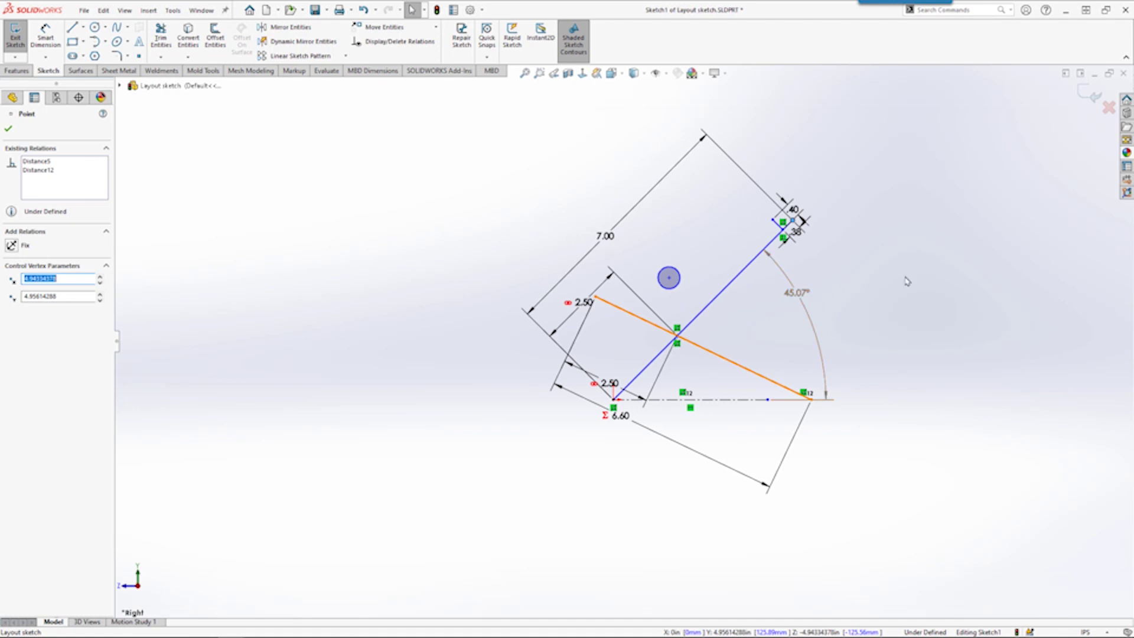
click(1093, 94)
click(1088, 91)
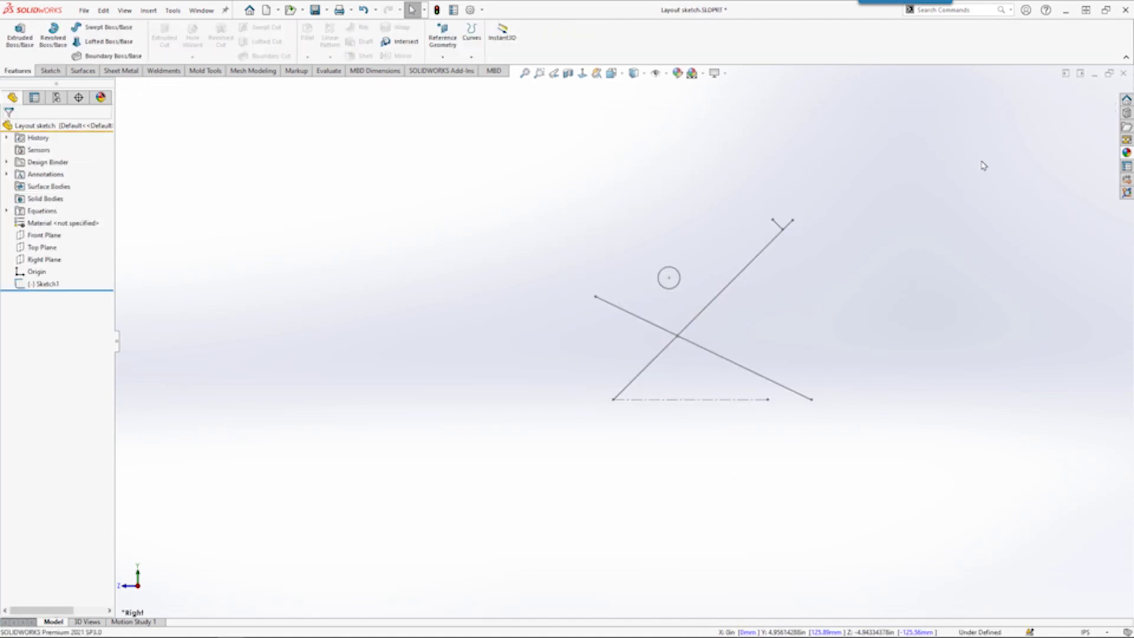